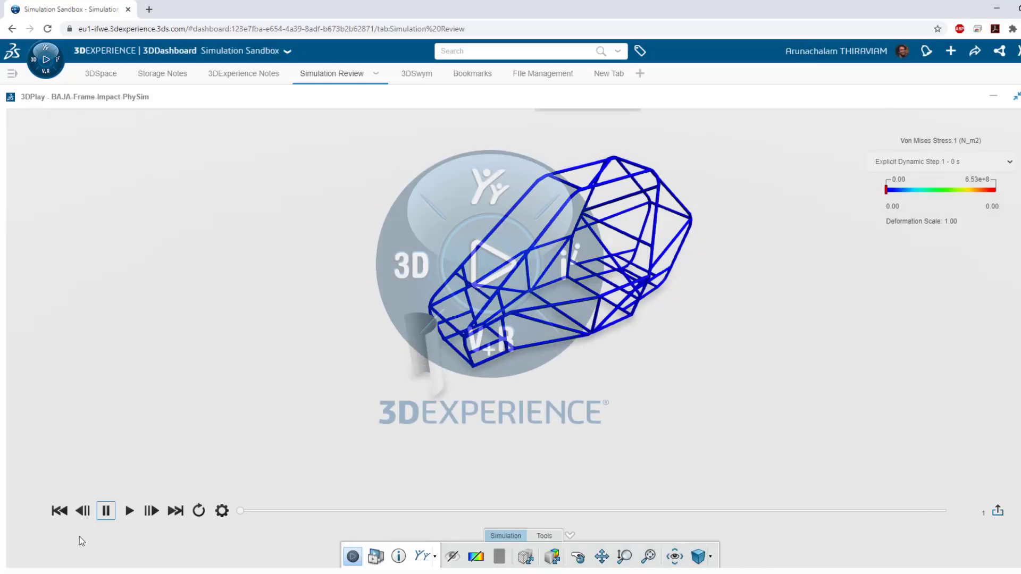
- Play the BAJA frame impact von Mises stress animation, then bring up the roles and apps panel
left_click(129, 510)
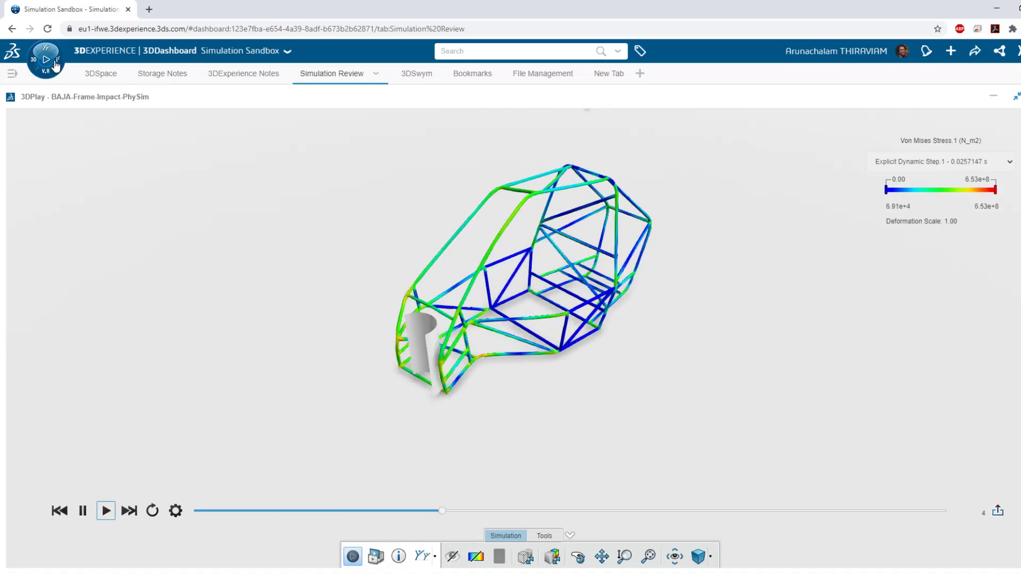
left_click(53, 63)
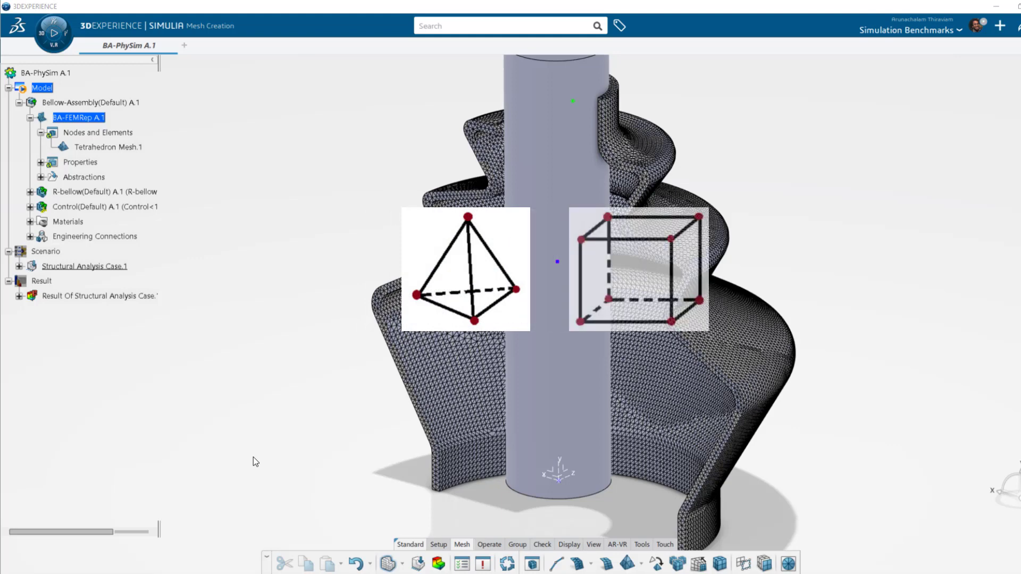
- Delete Tetrahedron Mesh.1 from the BA-PhySim A.1 bellow model
right_click(129, 147)
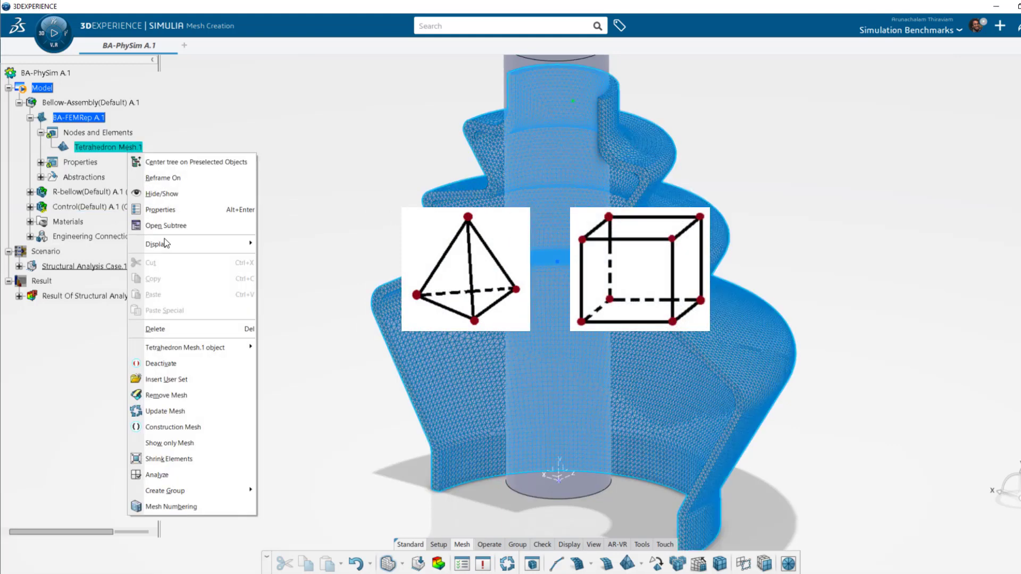
left_click(187, 325)
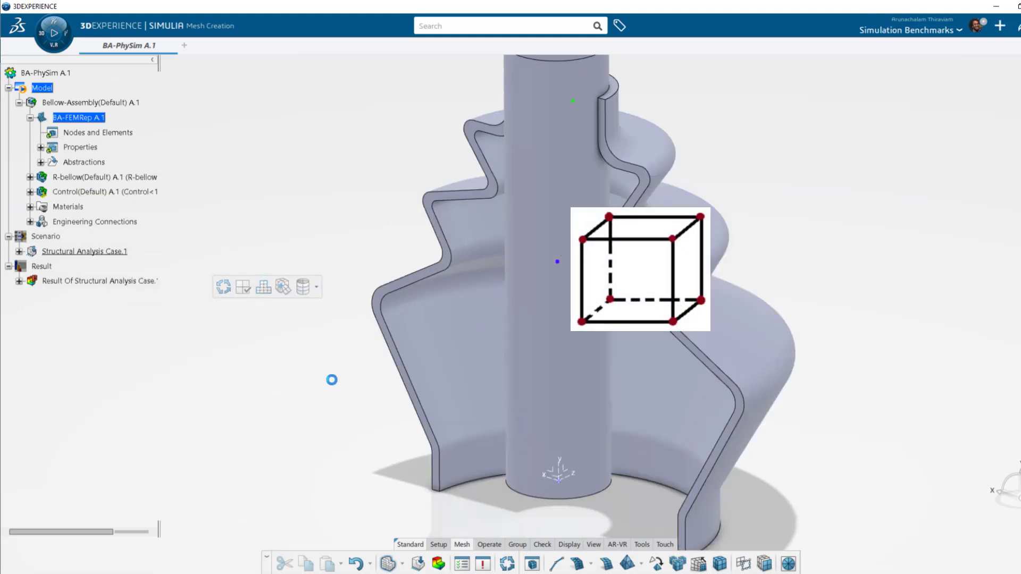
- Start a Sweep 3D Mesh named 'bellow mesh' on PartBody, with manual source and target faces cleared
left_click(698, 567)
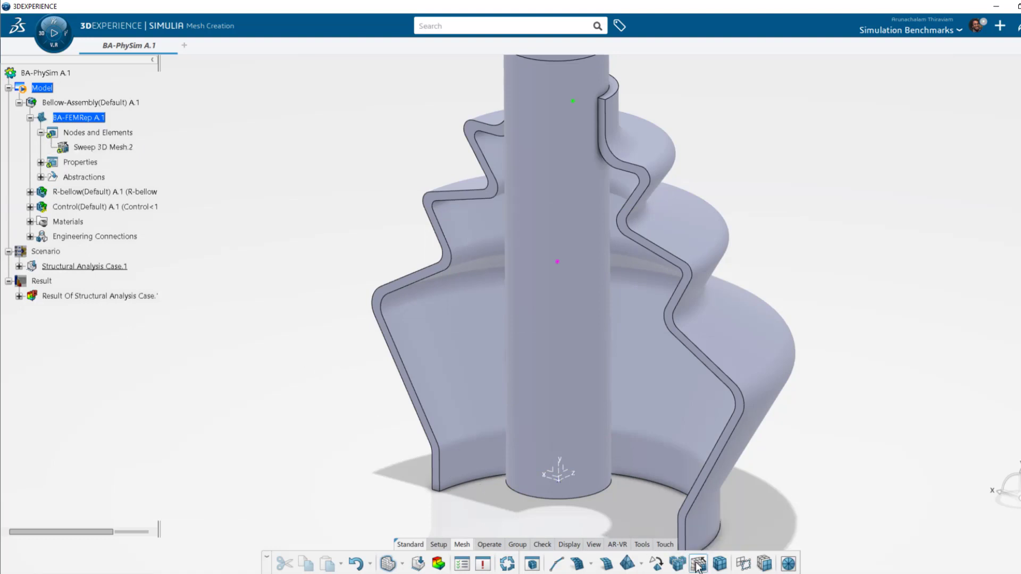
left_click(683, 252)
type("bellow mesh")
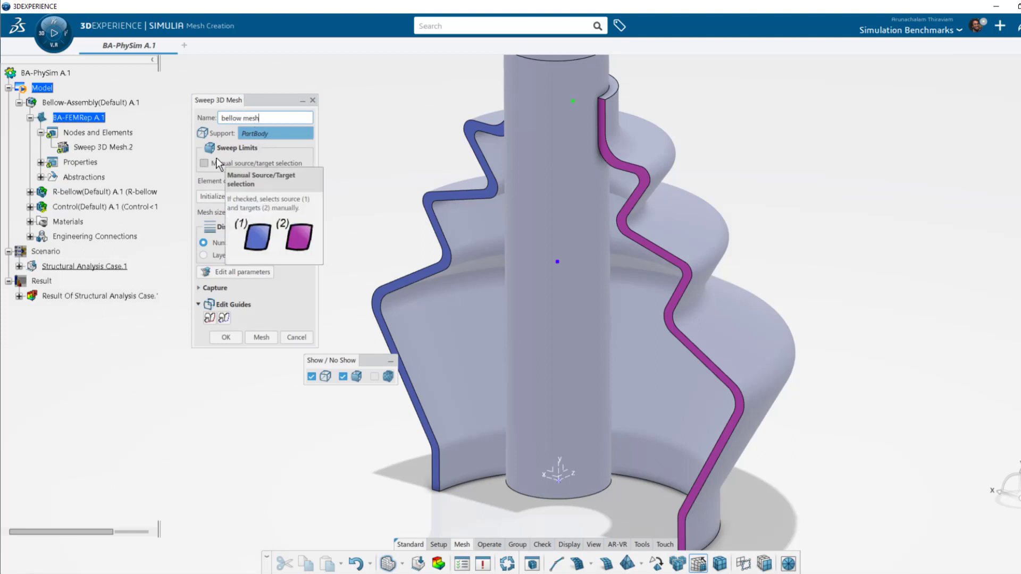
left_click(216, 161)
right_click(249, 176)
left_click(269, 218)
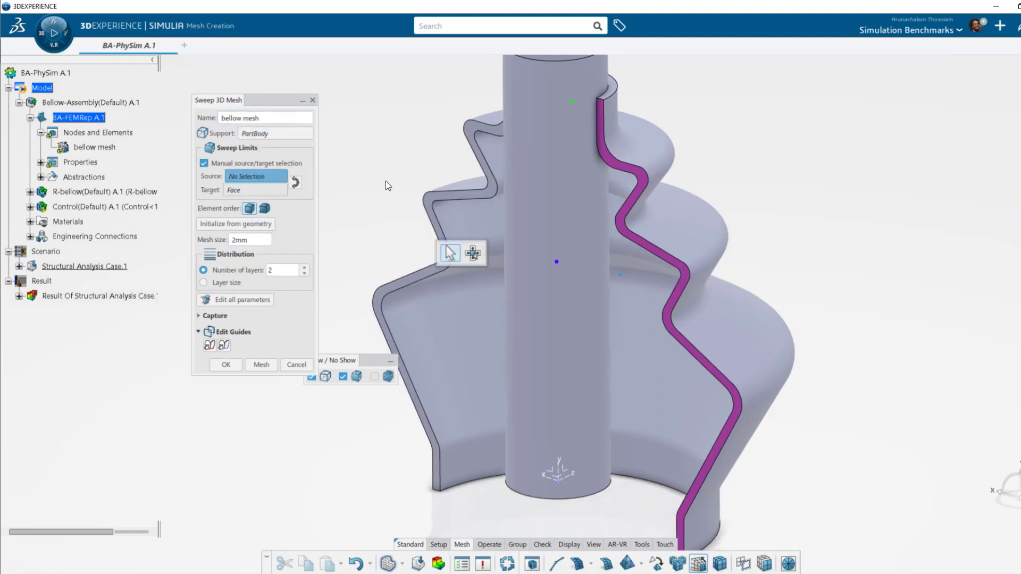
right_click(250, 191)
left_click(271, 233)
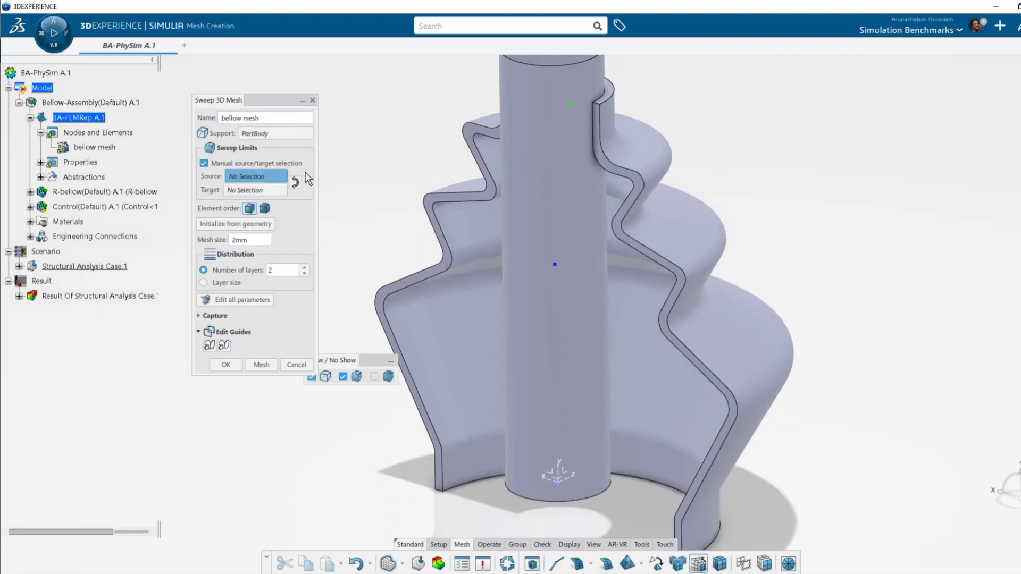
- Sweep the 15 outer faces onto the 15 inner faces and mesh at 2 mm
left_click(621, 141)
left_click(783, 157)
left_click(237, 187)
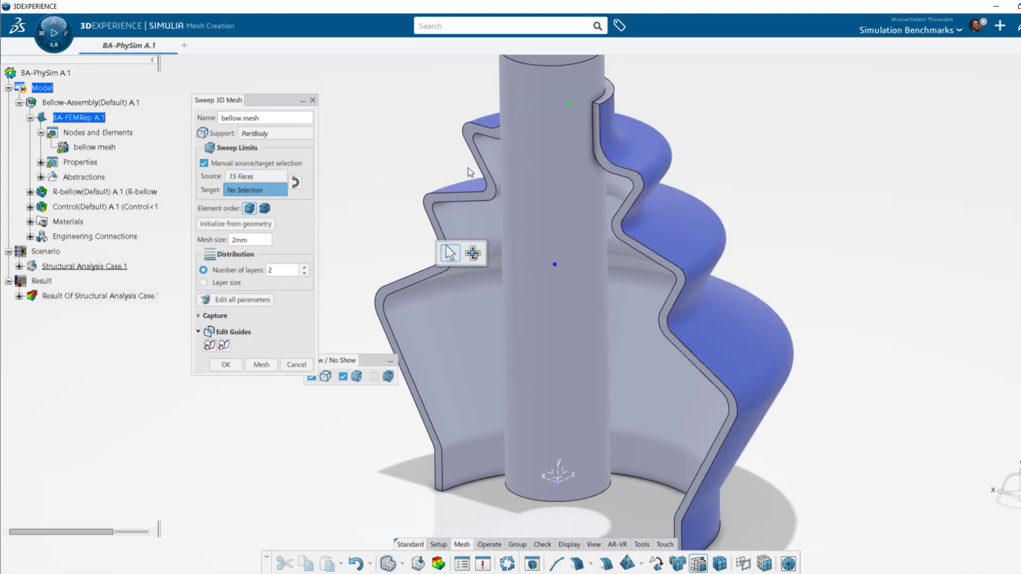
left_click(638, 189)
left_click(645, 204)
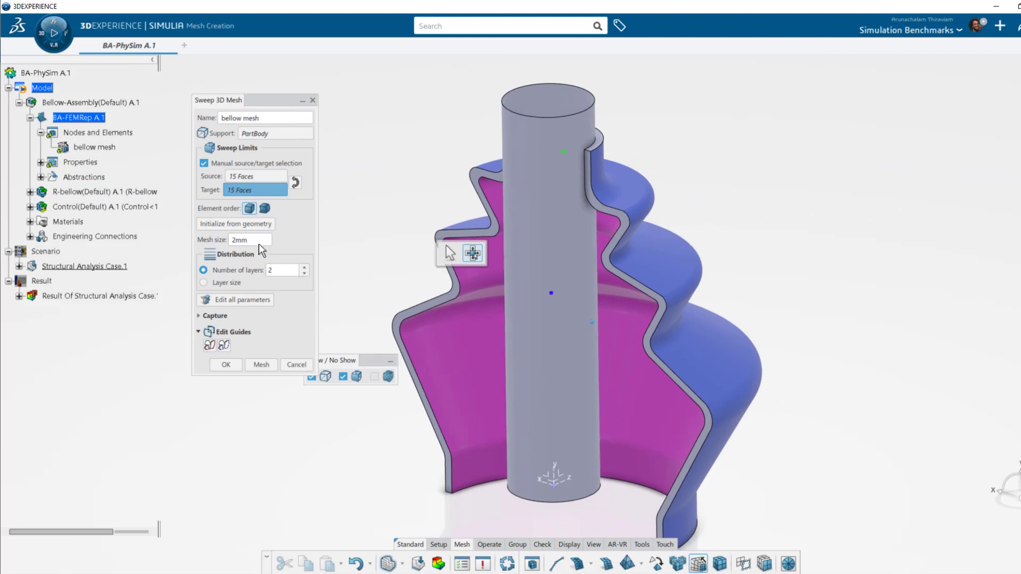
left_click(262, 365)
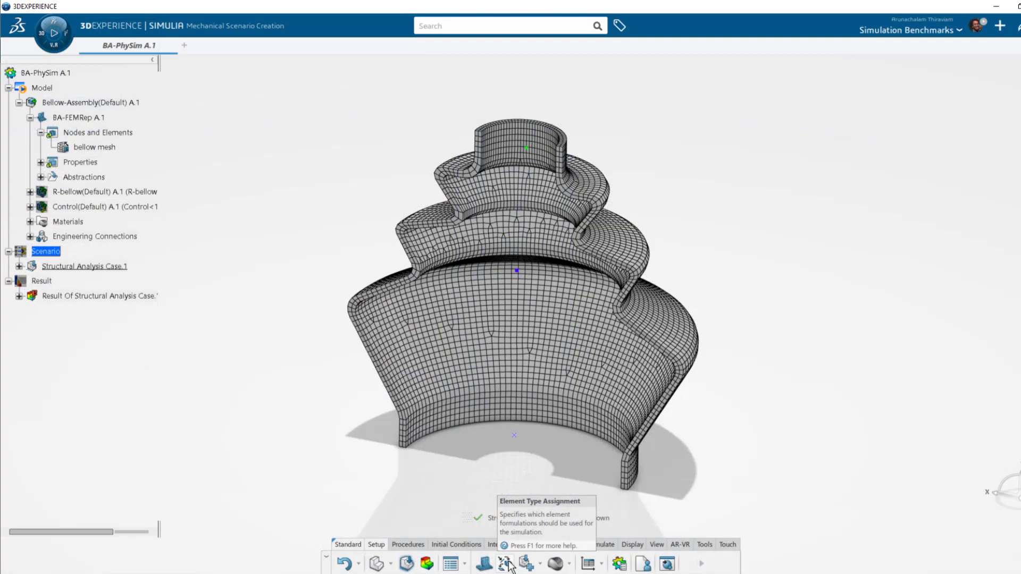
- Assign an element type to bellow mesh and review the Linear Brick formulation options
left_click(509, 572)
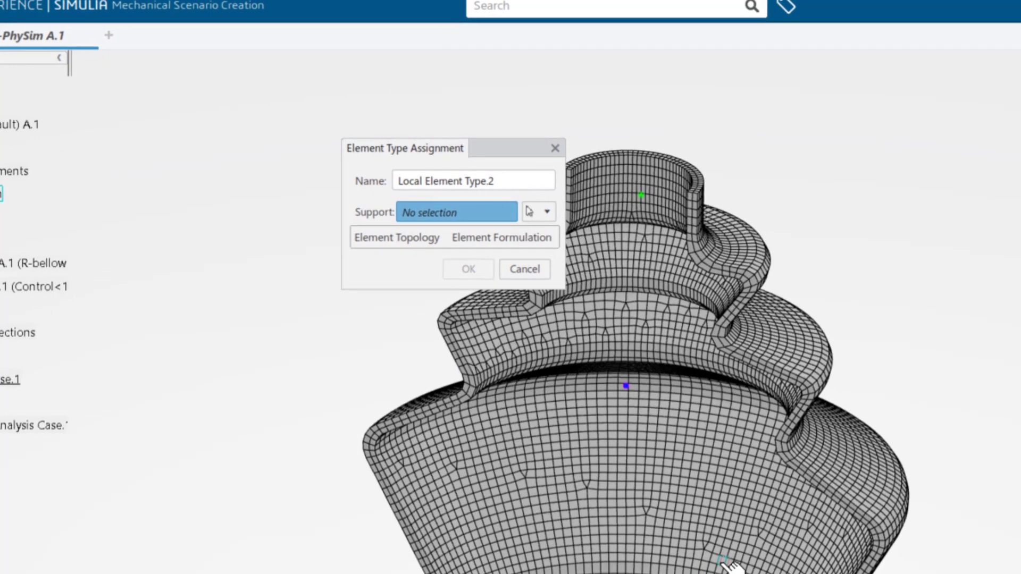
left_click(592, 396)
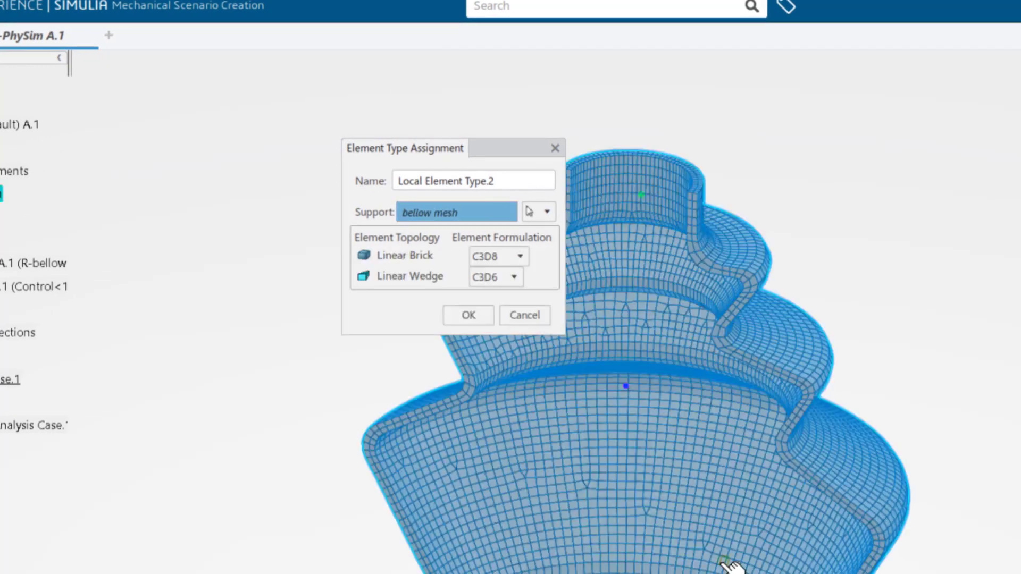
left_click(520, 257)
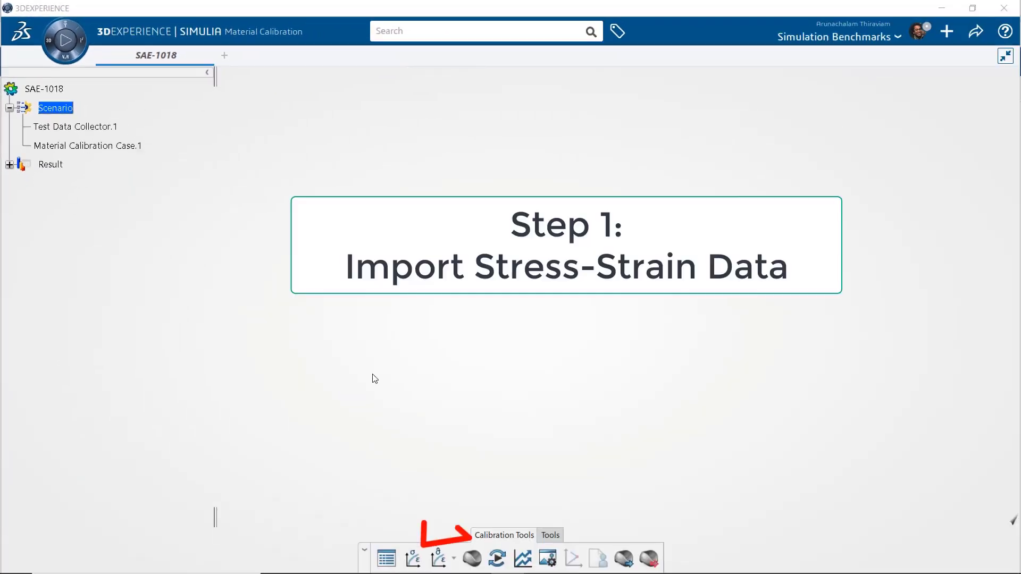
- Import the stress-strain test data file and zoom the curve near the origin
left_click(414, 558)
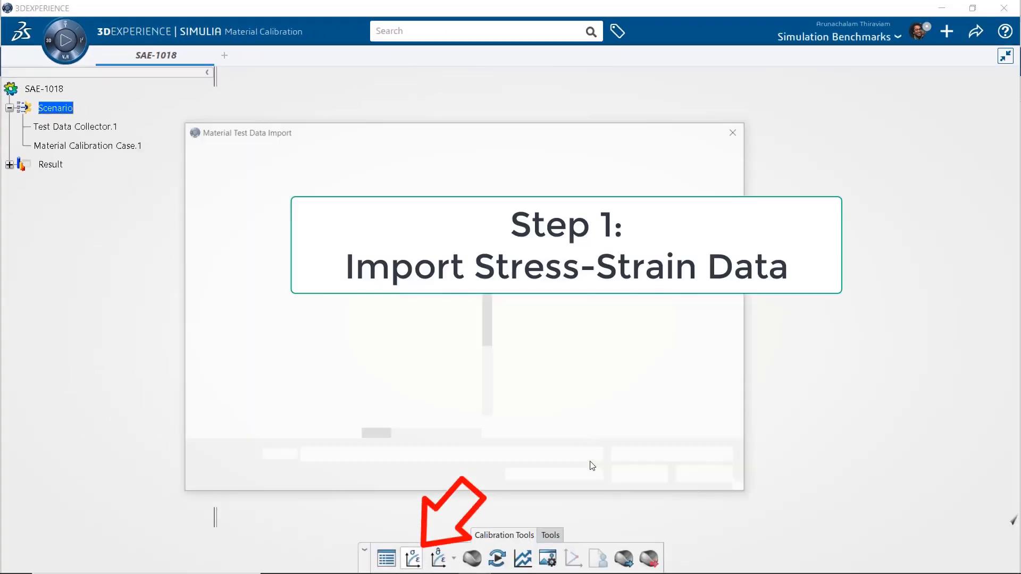
key("Return")
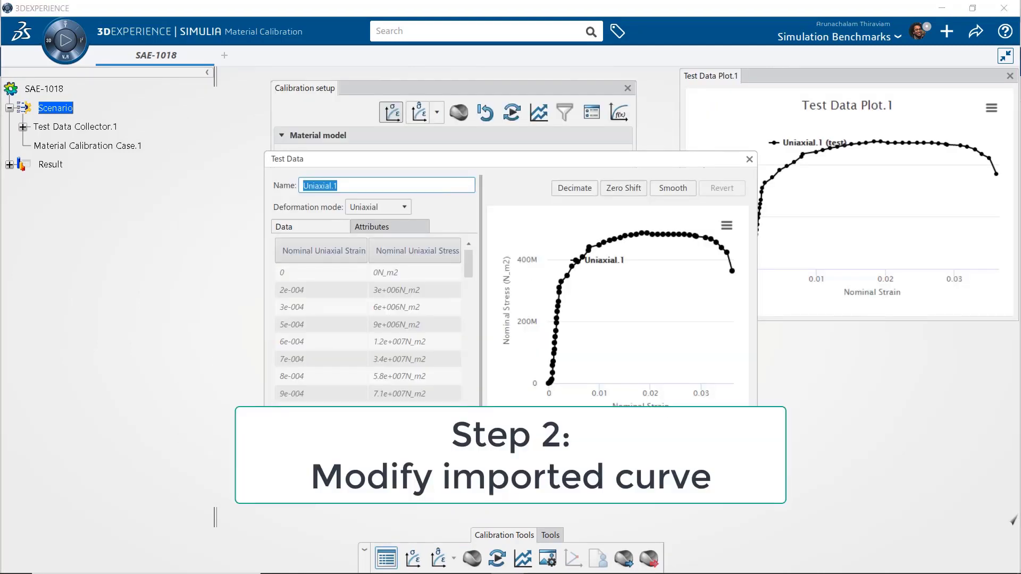
left_click_drag(528, 274, 681, 242)
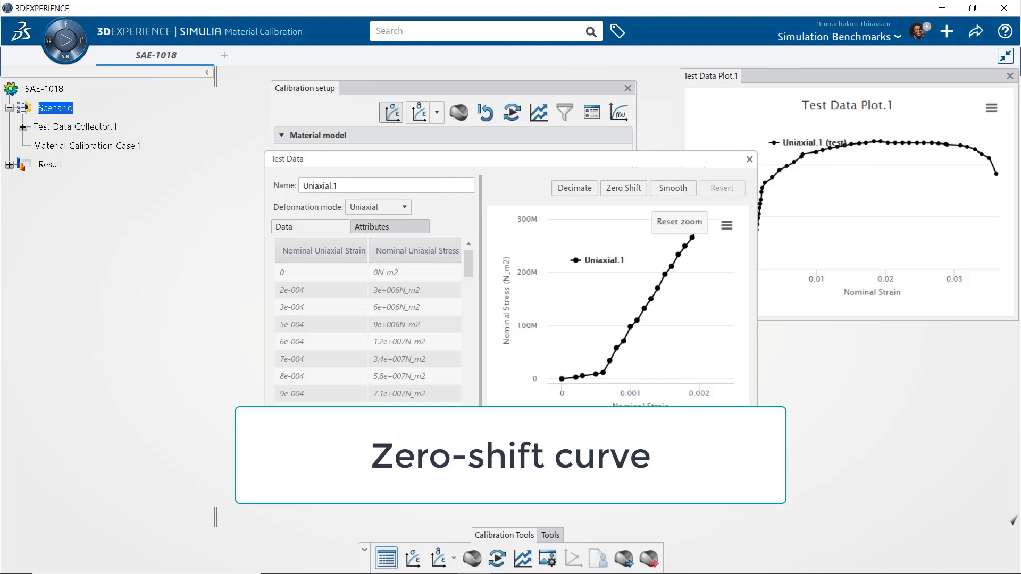
- Zero-shift Uniaxial.1 from linear-region rows, evaluate, and select the necking rows at the end
left_click(623, 189)
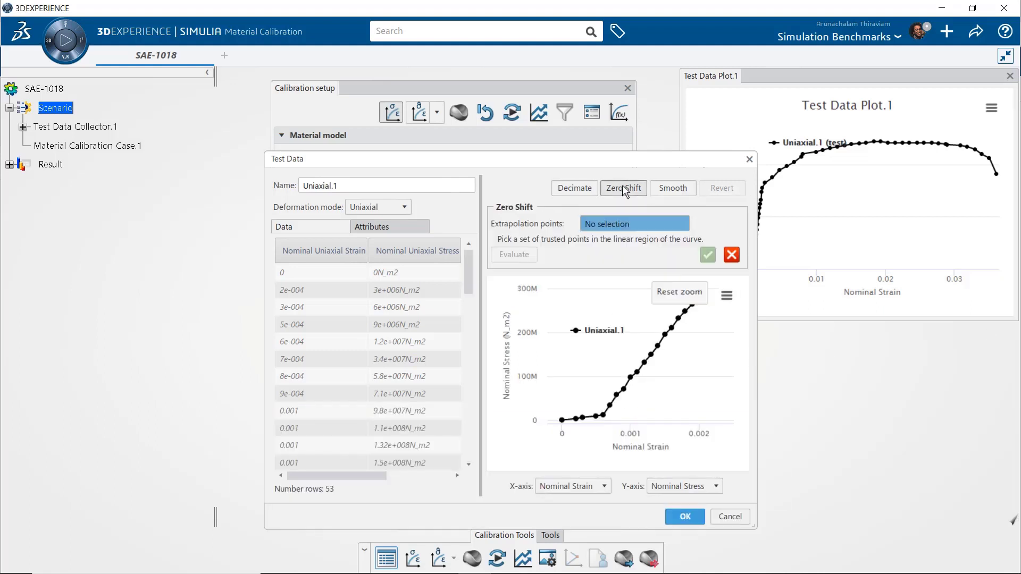
scroll(468, 314, "down", 2)
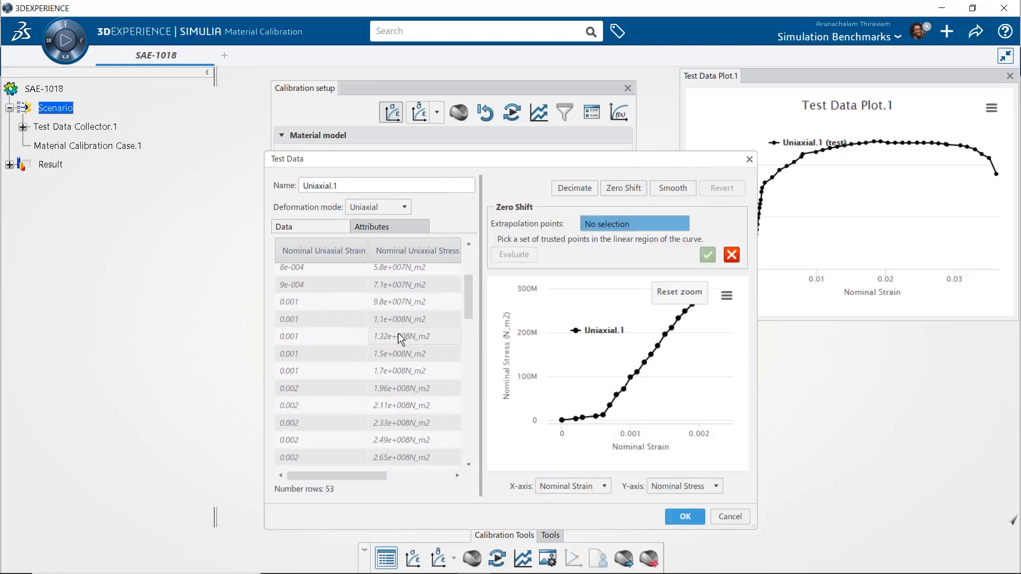
left_click_drag(396, 319, 353, 371)
left_click(514, 254)
scroll(381, 448, "down", 15)
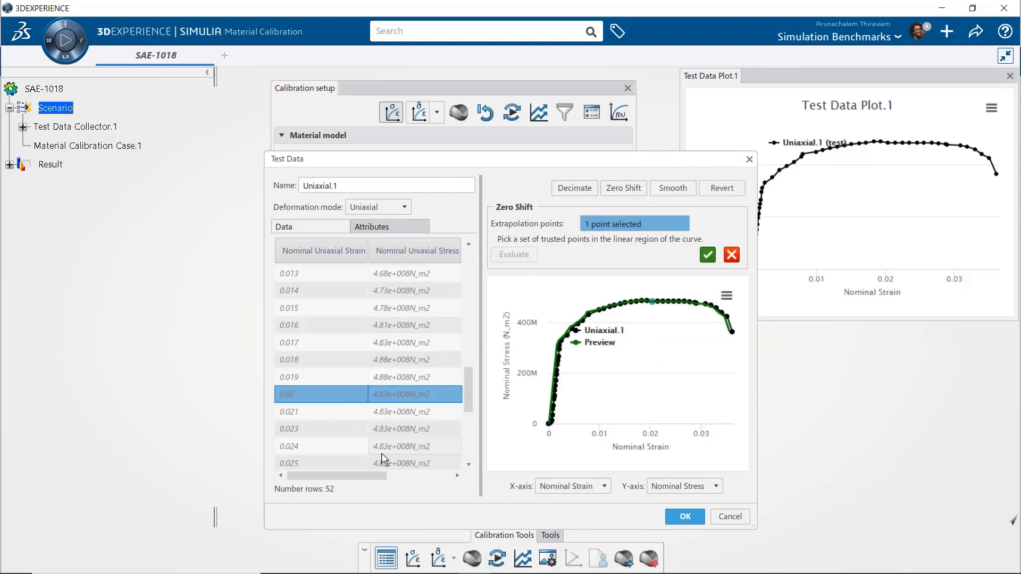
left_click_drag(380, 448, 420, 462)
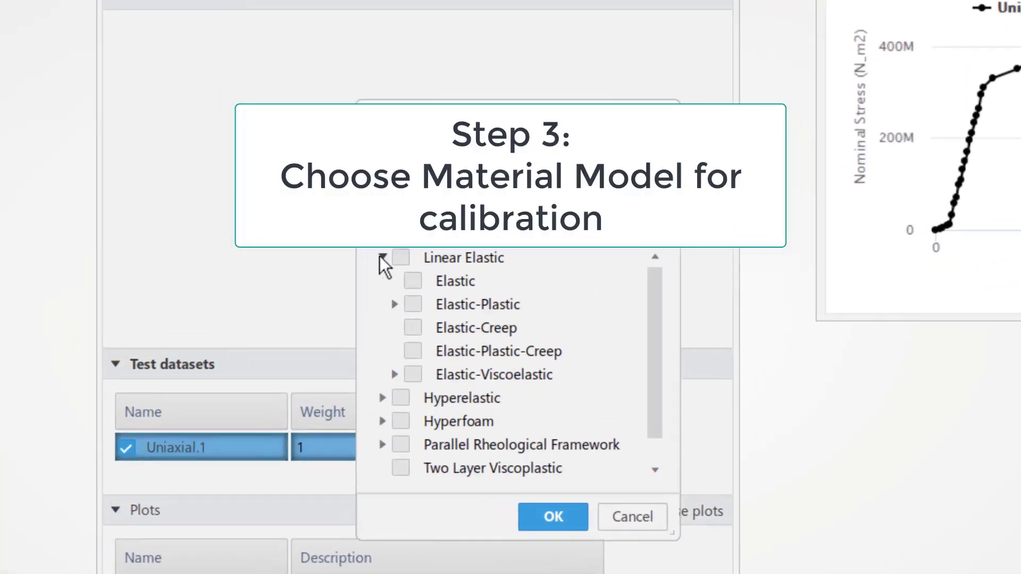
- Run an Elastic-Plastic material calibration against the Uniaxial.1 test data
left_click(407, 301)
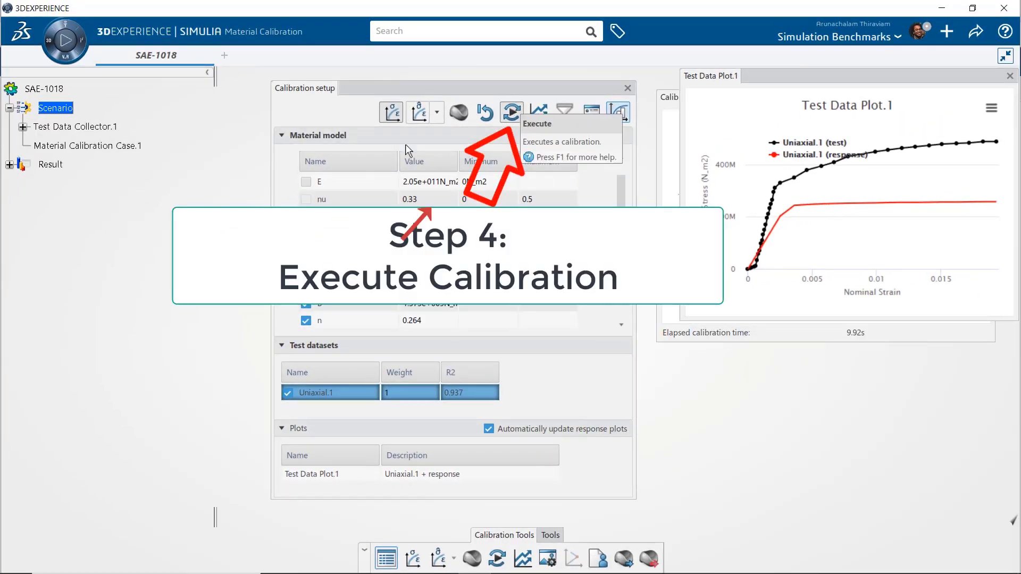
left_click(512, 110)
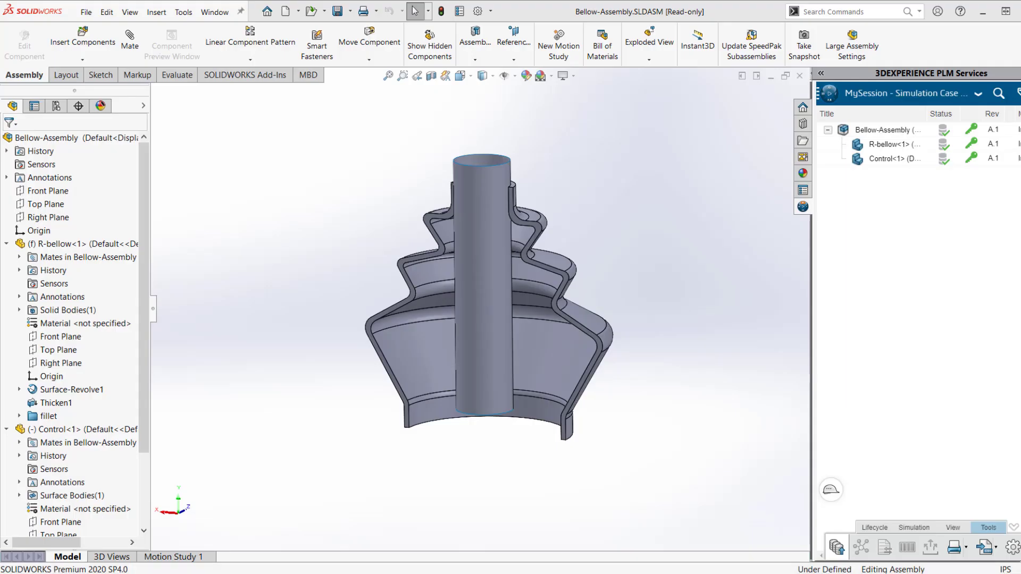
- Change R-bellow's Sketch1 angle from 60° to 65° and save the assembly to 3DEXPERIENCE
left_click(79, 244)
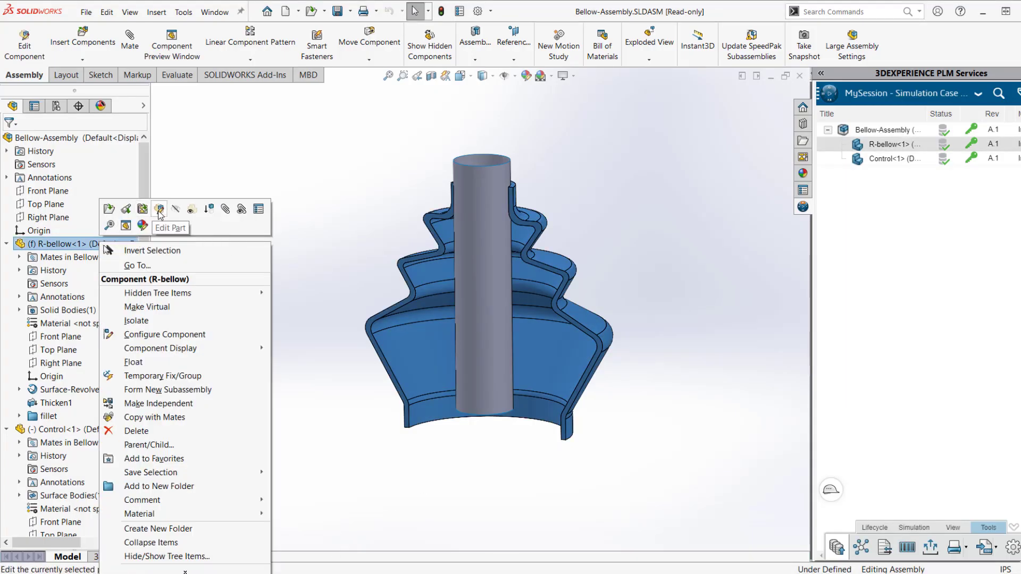
left_click(158, 211)
left_click(71, 390)
left_click(56, 372)
double_click(629, 430)
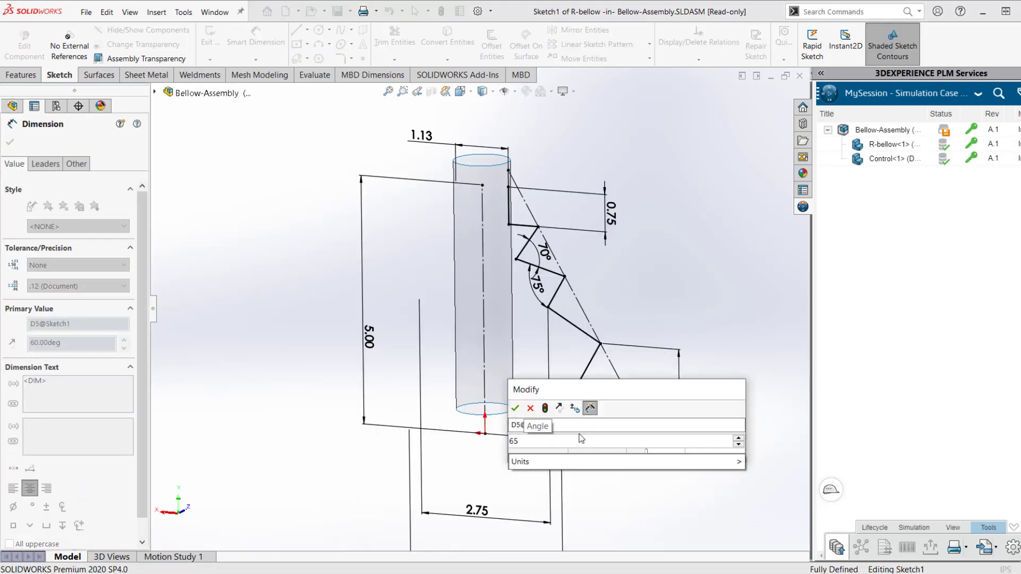
key("Escape")
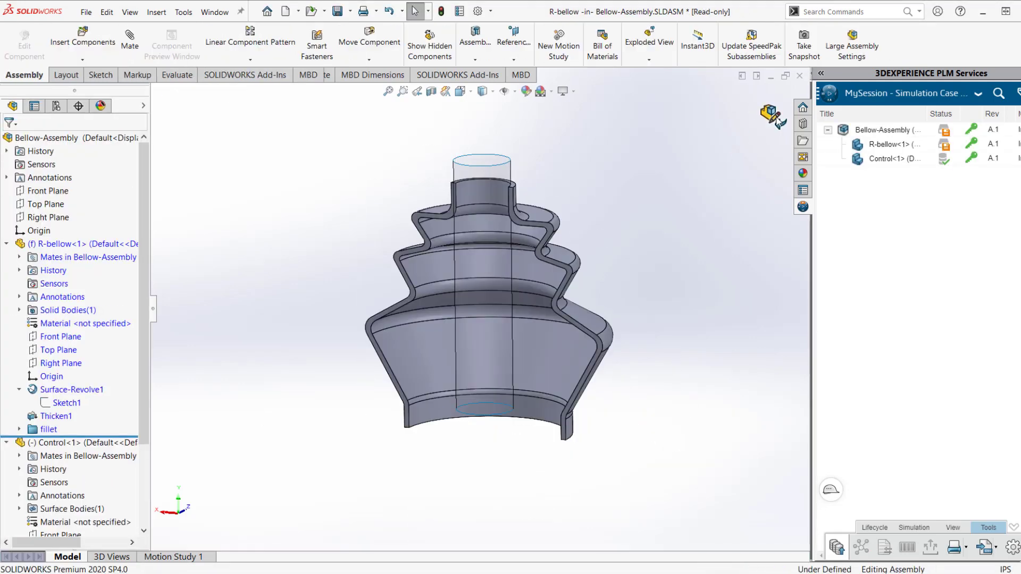
right_click(893, 136)
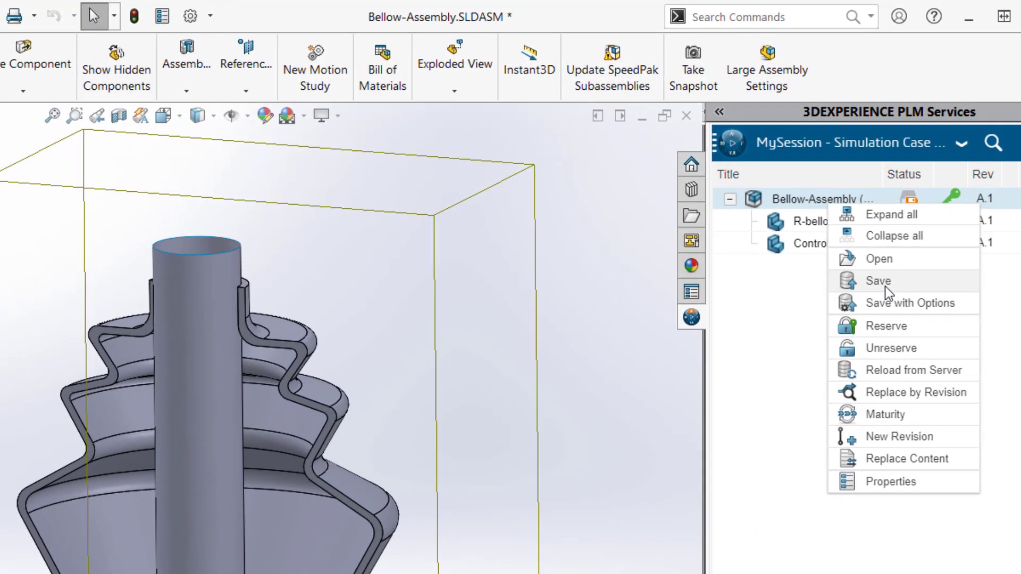
left_click(913, 197)
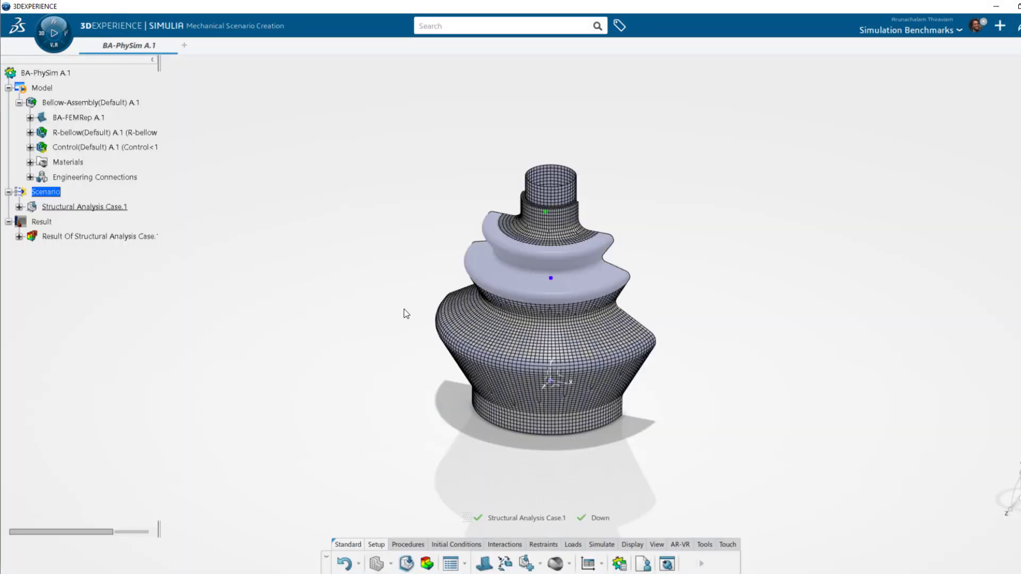
- Show the simulation assistant and play the updated bellow's von Mises stress animation
right_click(746, 187)
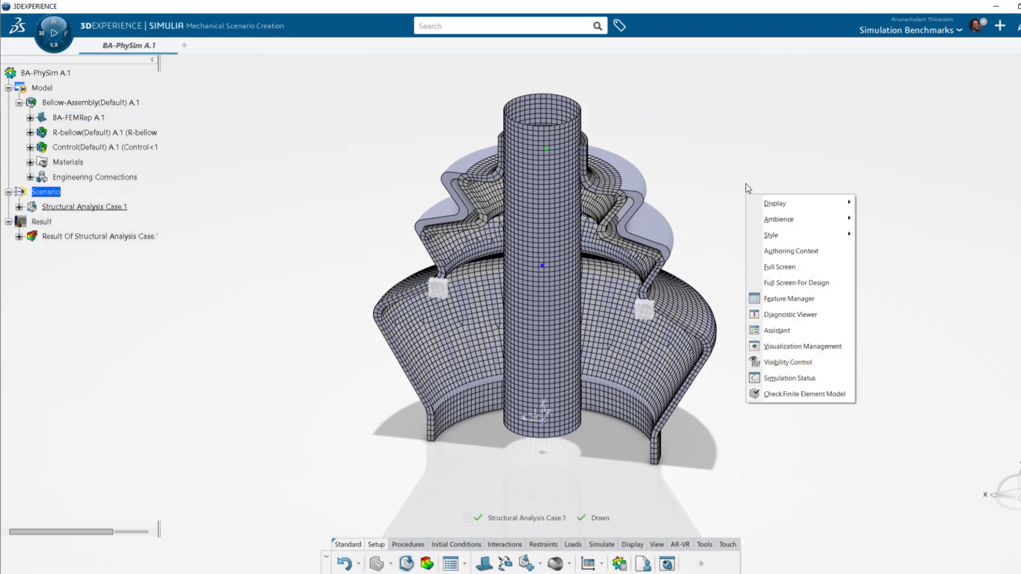
left_click(774, 331)
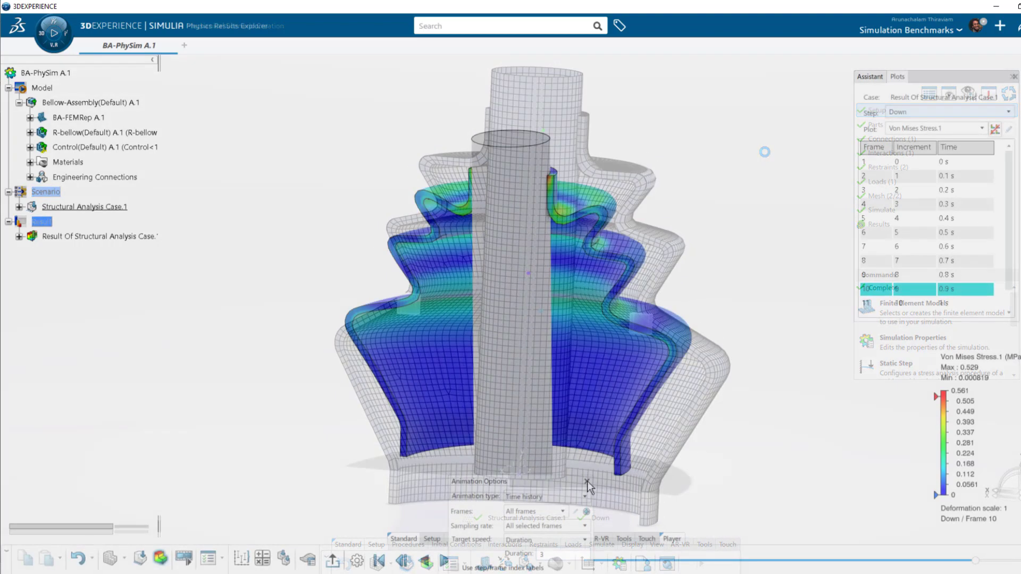
left_click(445, 561)
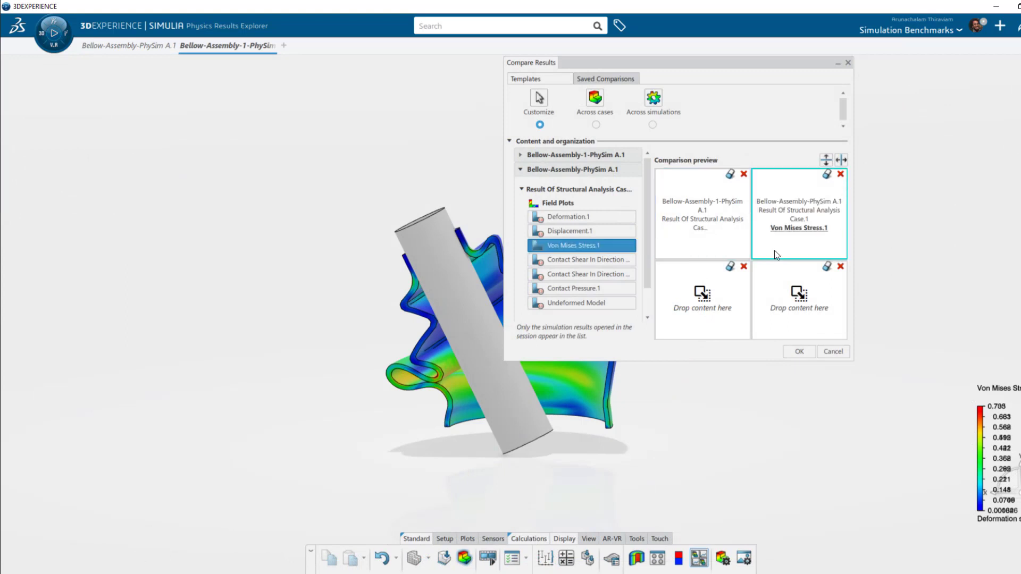
- Remove the two empty comparison slots and confirm the side-by-side Von Mises Stress.1 comparison
left_click(743, 266)
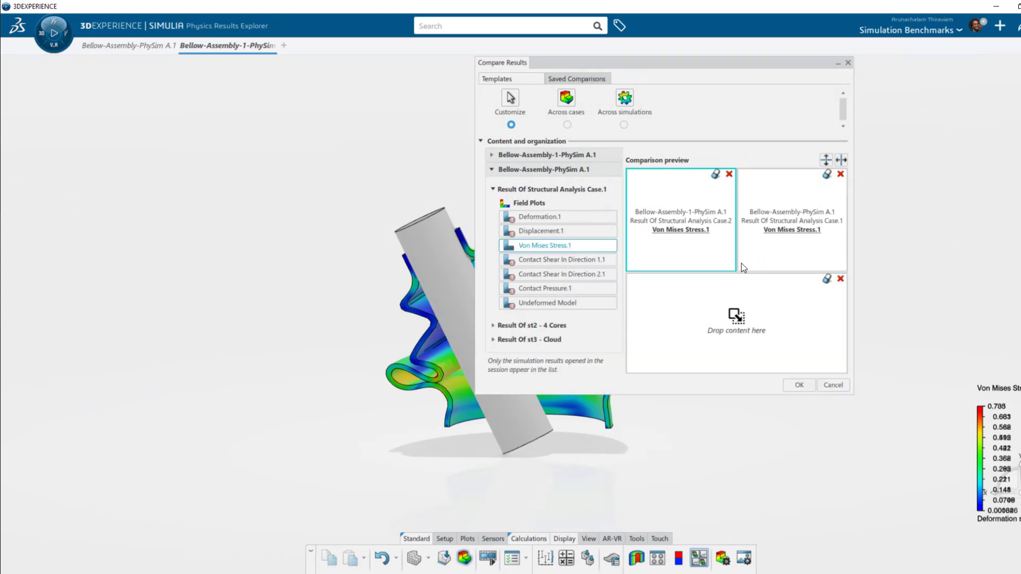
left_click(839, 278)
left_click(798, 384)
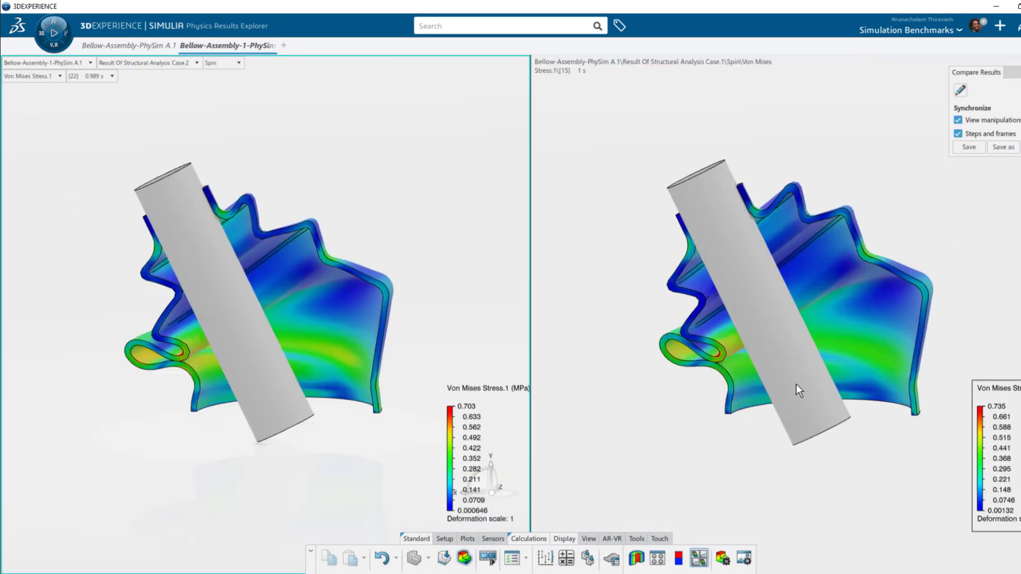